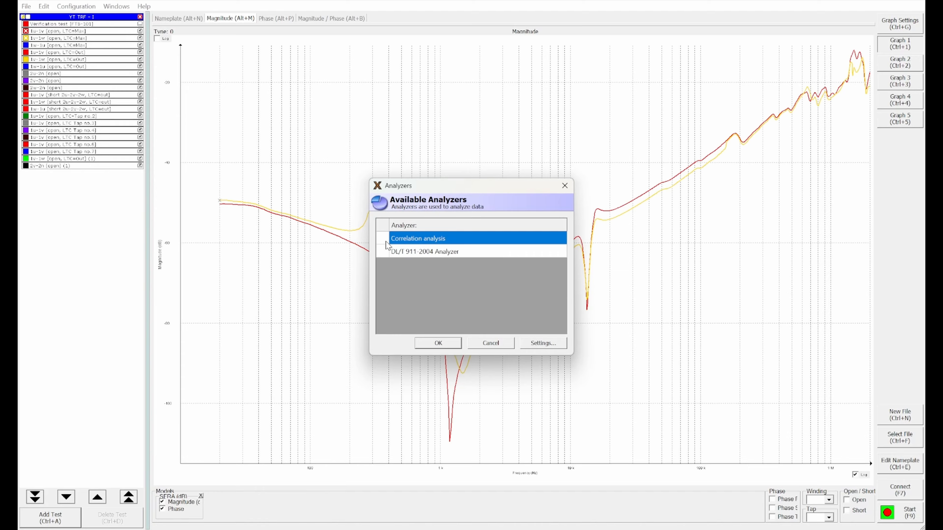
# Step: Enable the Correlation analysis and DL/T 911-2004 analyzers, and review the DL/T 911-2004 results for all frequency bands
pyautogui.click(387, 253)
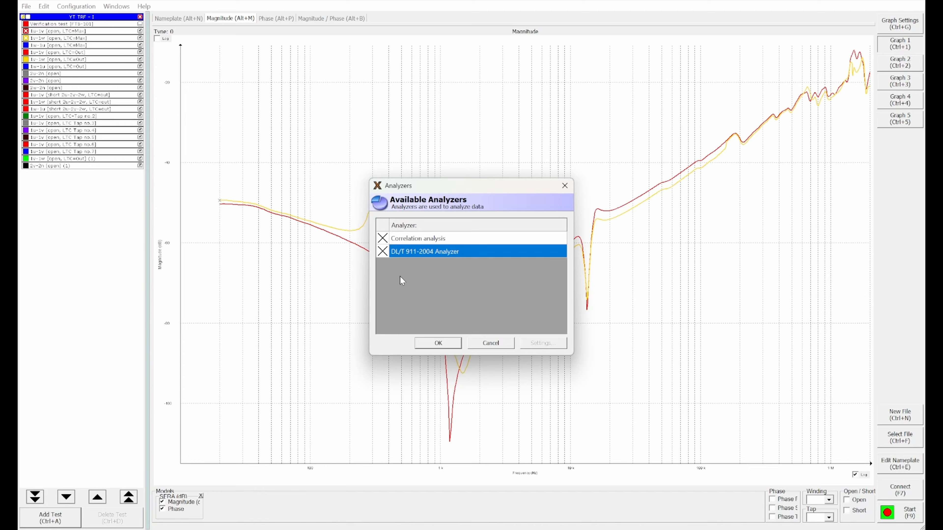
pyautogui.click(438, 343)
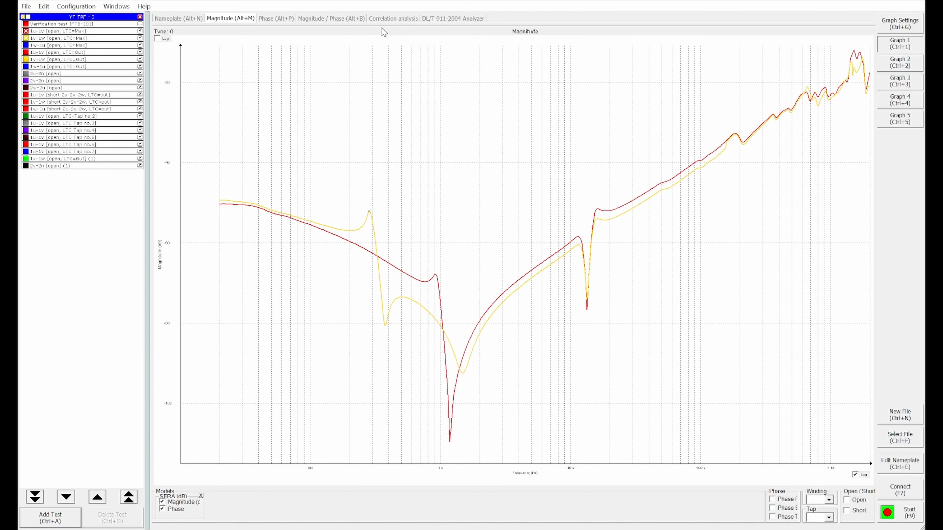
pyautogui.click(445, 20)
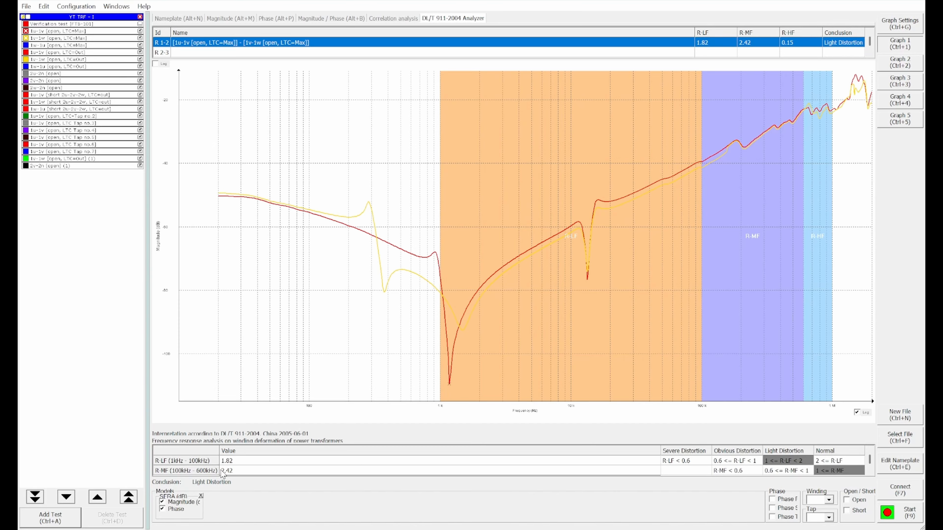
pyautogui.click(231, 474)
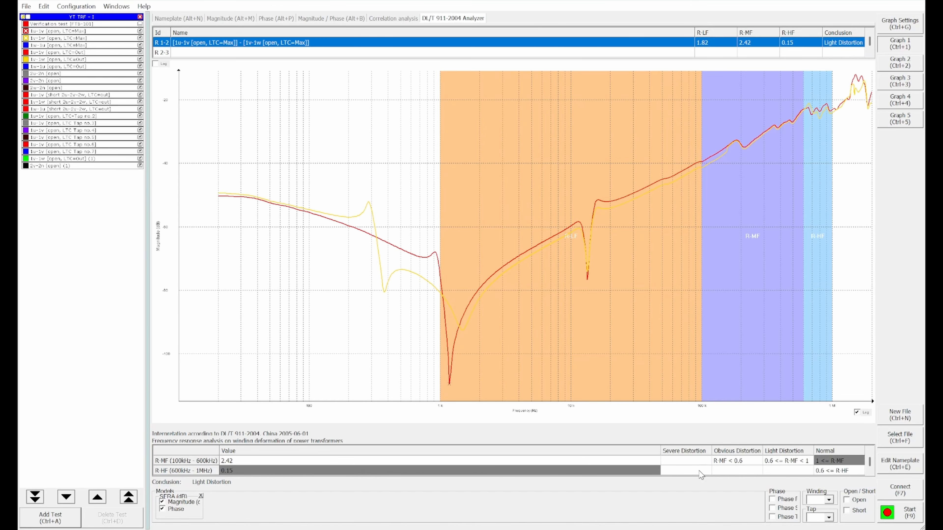
pyautogui.scroll(1, 585, 465)
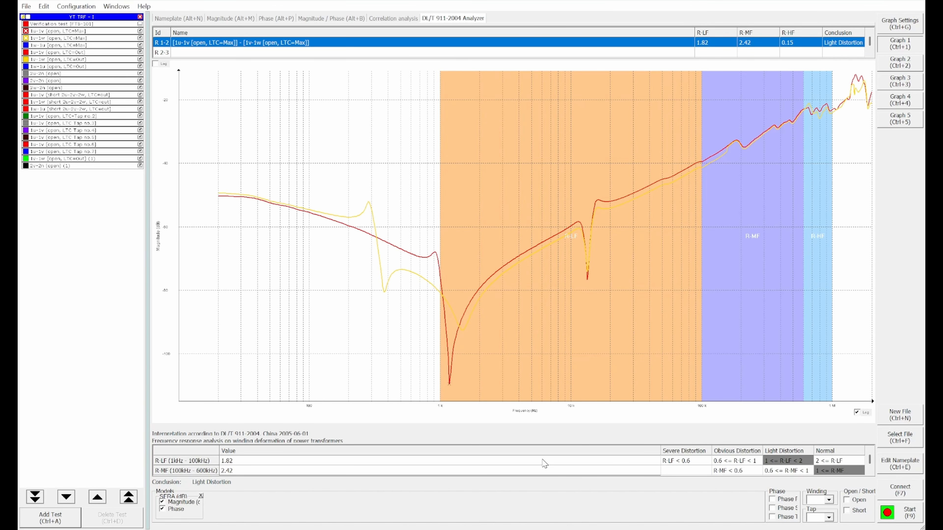
# Step: View the correlation analysis and apply NCEPRI as its statistical technique in the analyzer settings
pyautogui.click(383, 20)
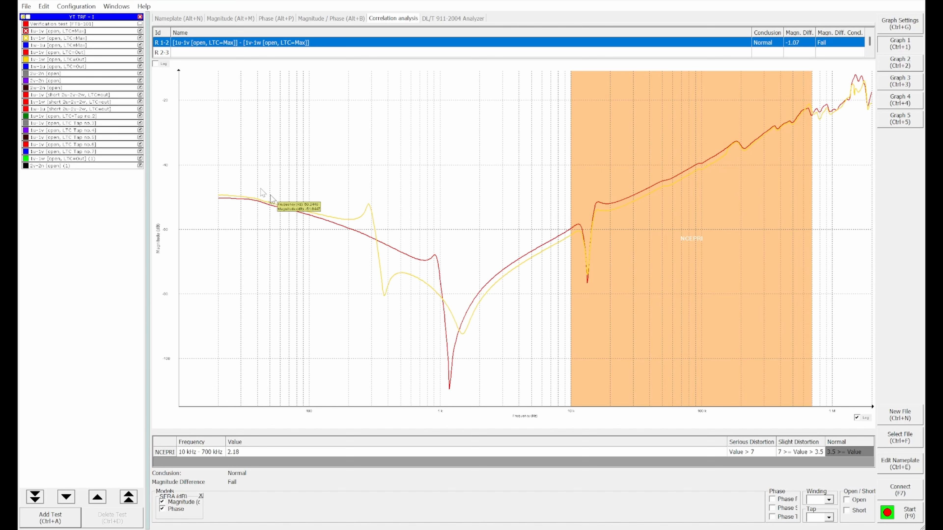
pyautogui.click(88, 6)
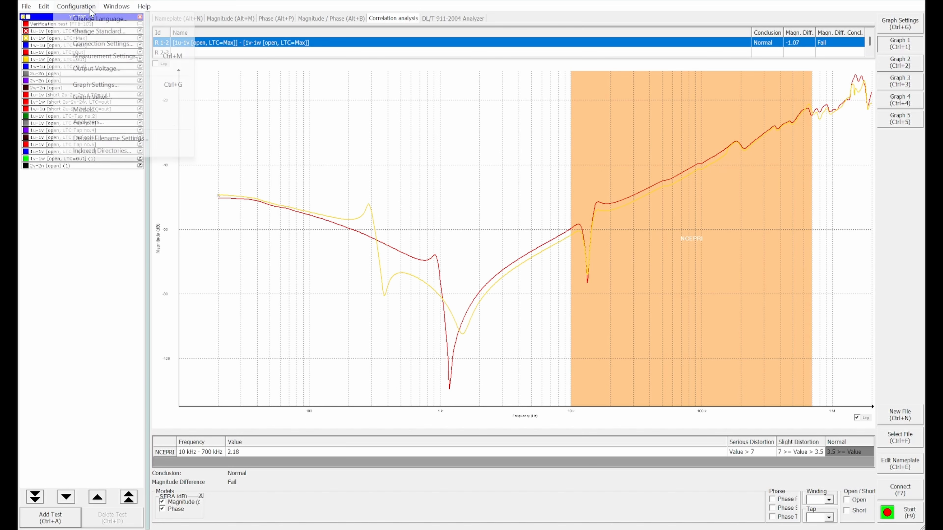
pyautogui.click(97, 122)
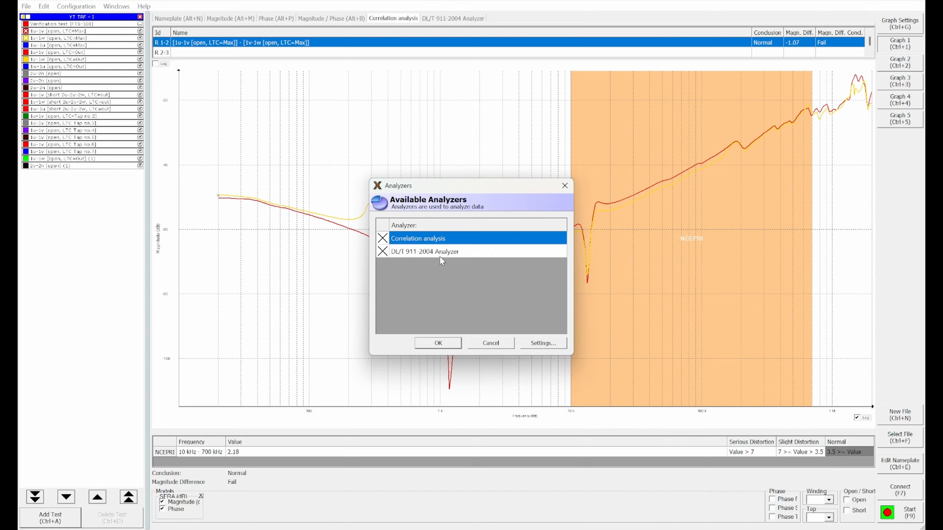
pyautogui.click(533, 346)
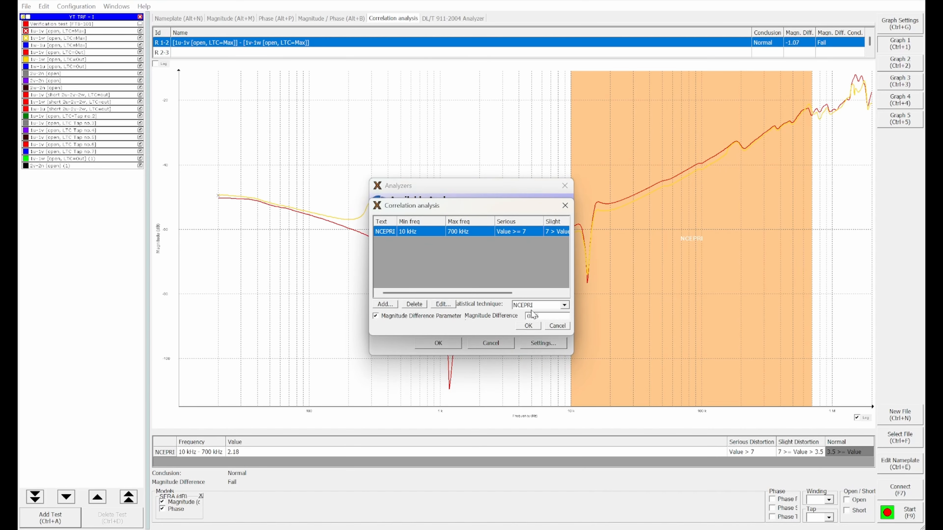
pyautogui.click(565, 306)
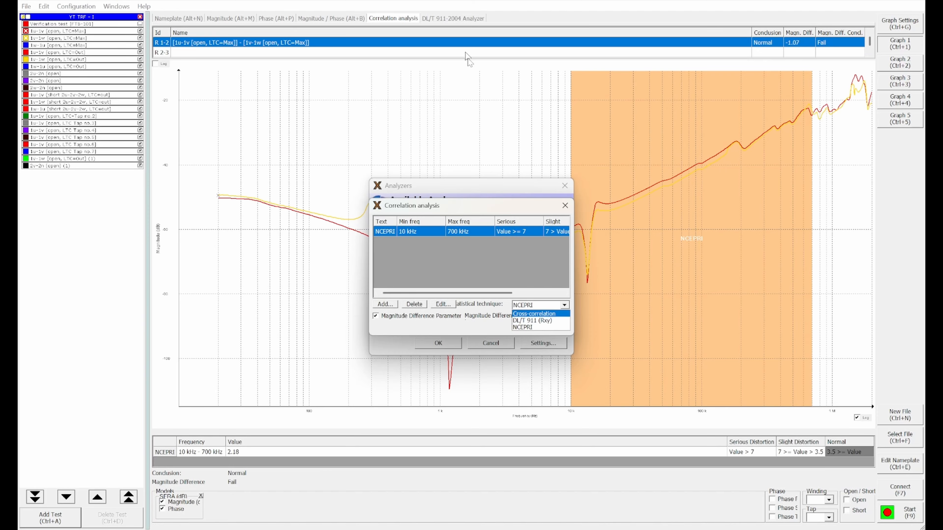
pyautogui.click(536, 328)
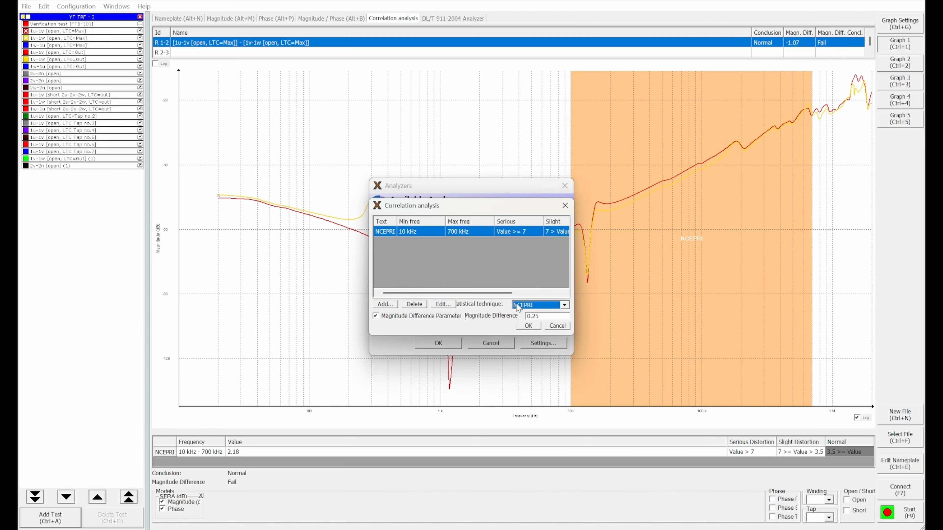
pyautogui.click(524, 327)
pyautogui.click(441, 344)
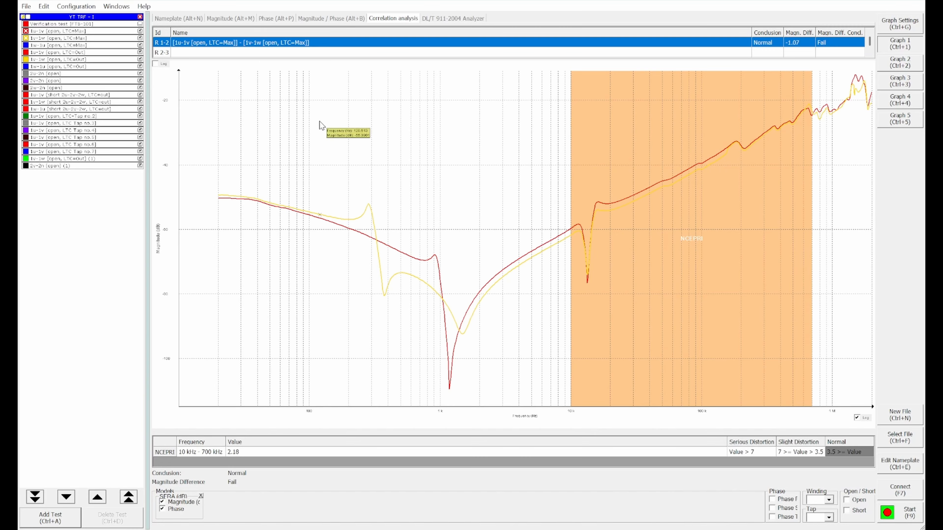
# Step: Set the correlation analysis statistical technique to Cross-correlation and review the results down to the HF band
pyautogui.click(78, 6)
pyautogui.click(87, 122)
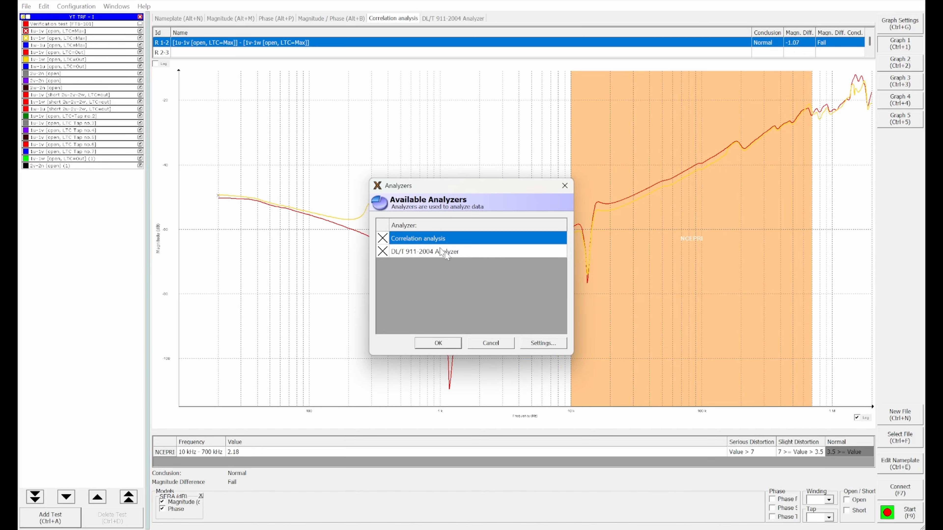
pyautogui.click(534, 343)
pyautogui.click(563, 305)
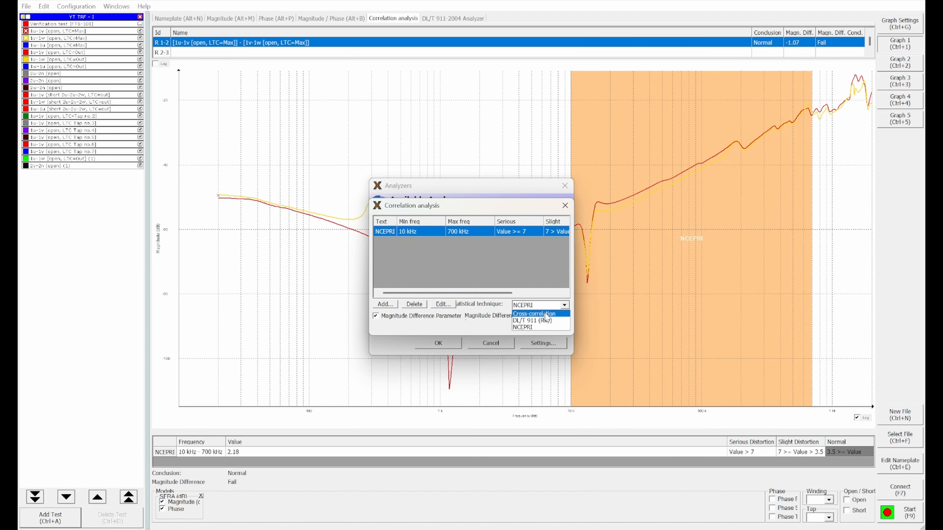
pyautogui.click(533, 314)
pyautogui.click(528, 326)
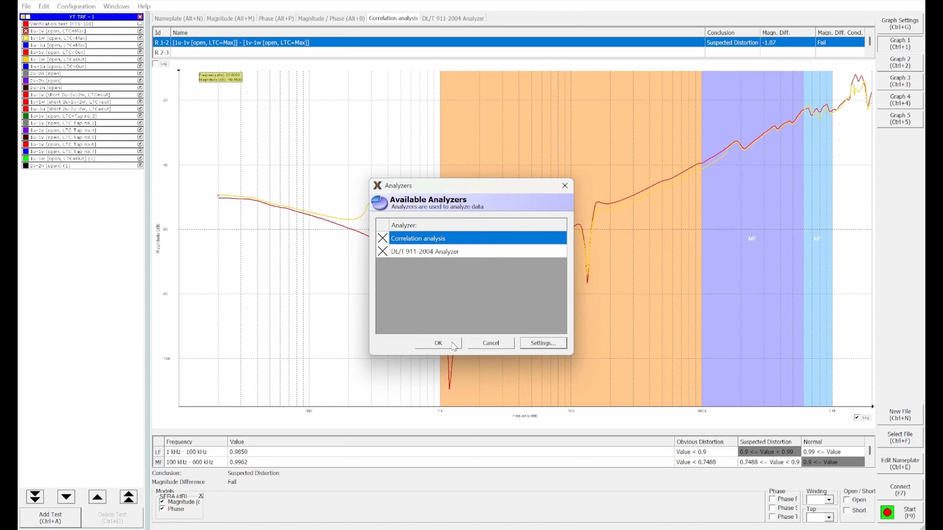
pyautogui.click(438, 342)
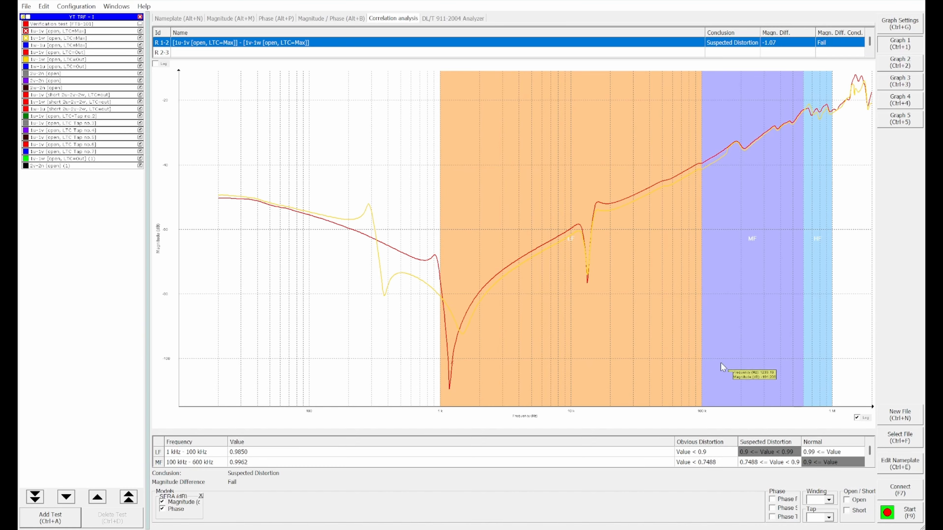
pyautogui.scroll(-2, 234, 455)
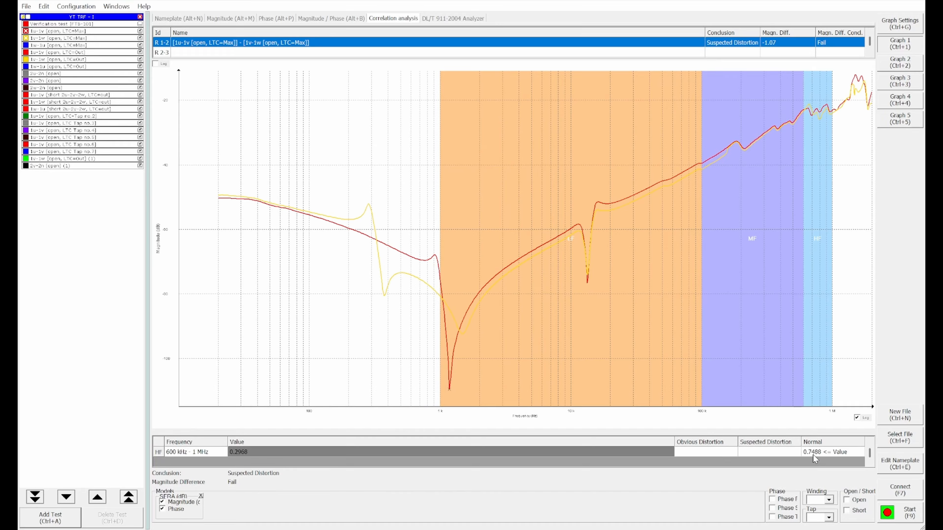
# Step: Set the correlation analysis statistical technique to DL/T 911 (Rxy)
pyautogui.click(78, 6)
pyautogui.click(84, 122)
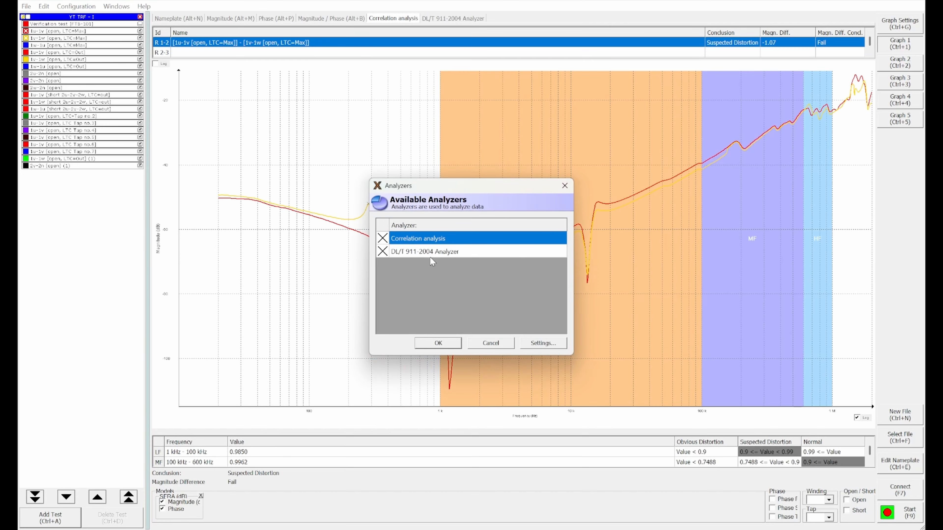
pyautogui.click(541, 343)
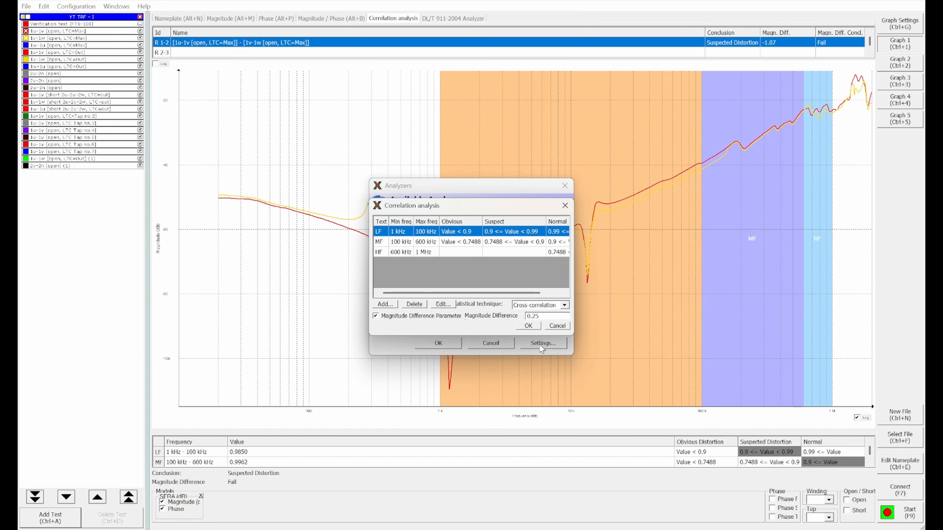
pyautogui.click(565, 305)
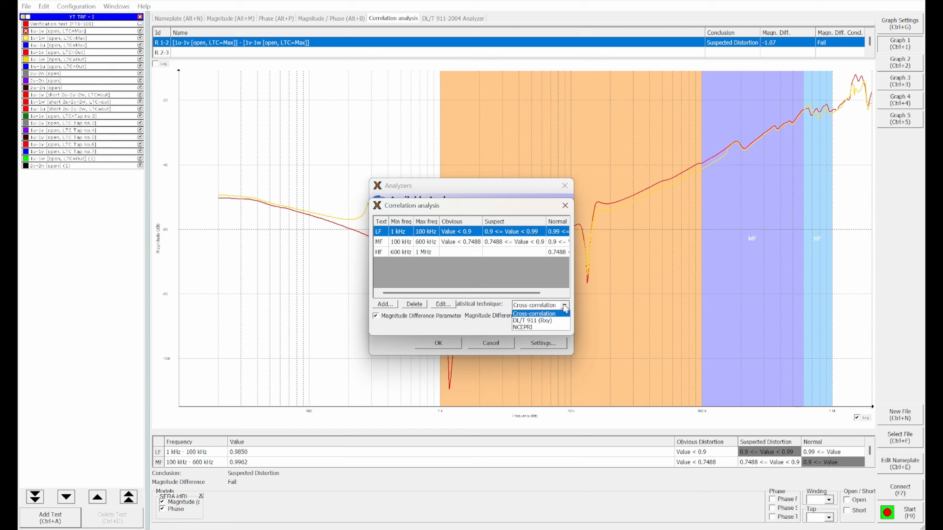
pyautogui.click(531, 320)
pyautogui.click(528, 326)
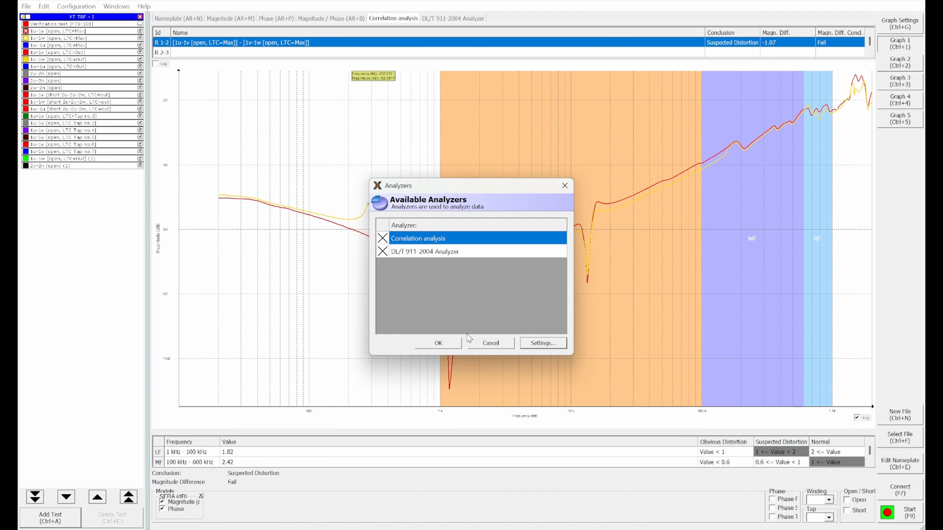
pyautogui.click(438, 343)
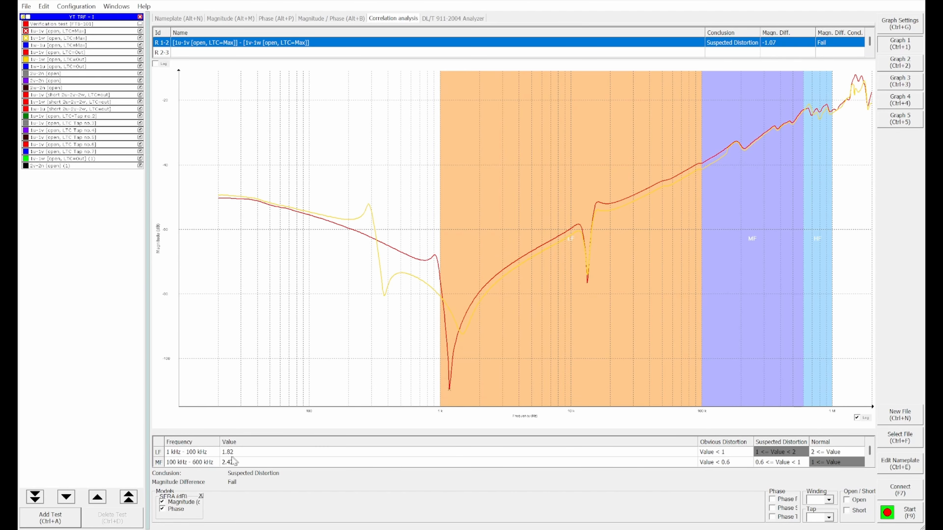
# Step: Compare the LF, MF and HF values of the correlation analysis with those of the DL/T 911-2004 Analyzer
pyautogui.scroll(-1, 230, 457)
pyautogui.scroll(1, 222, 456)
pyautogui.scroll(-1, 235, 459)
pyautogui.click(448, 17)
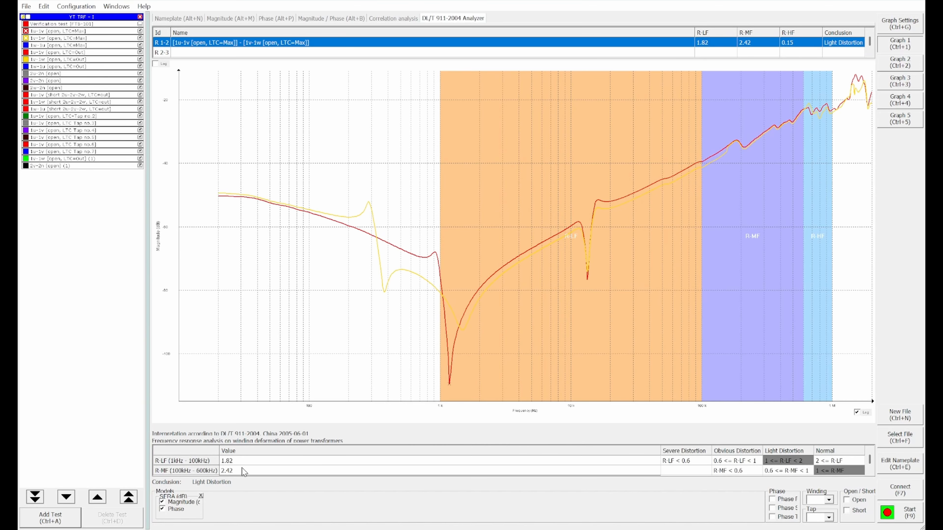
pyautogui.scroll(-1, 236, 469)
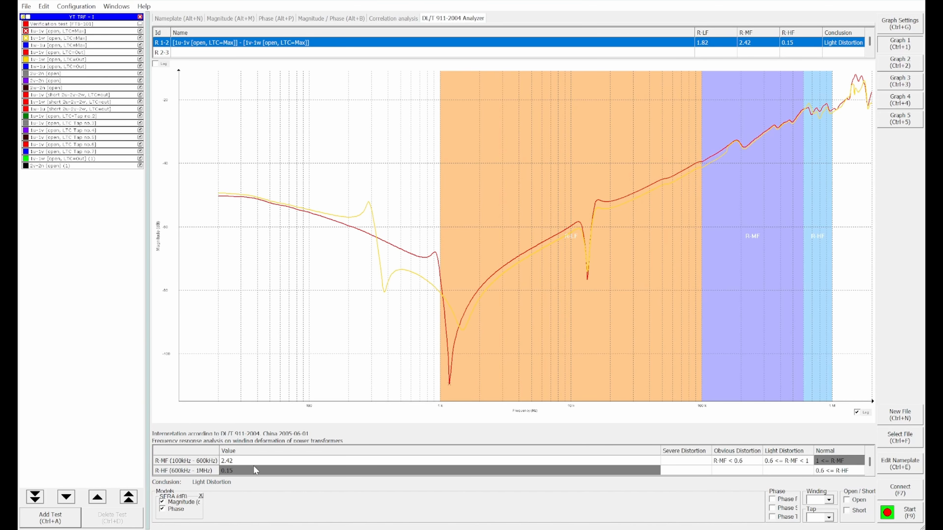
pyautogui.click(393, 18)
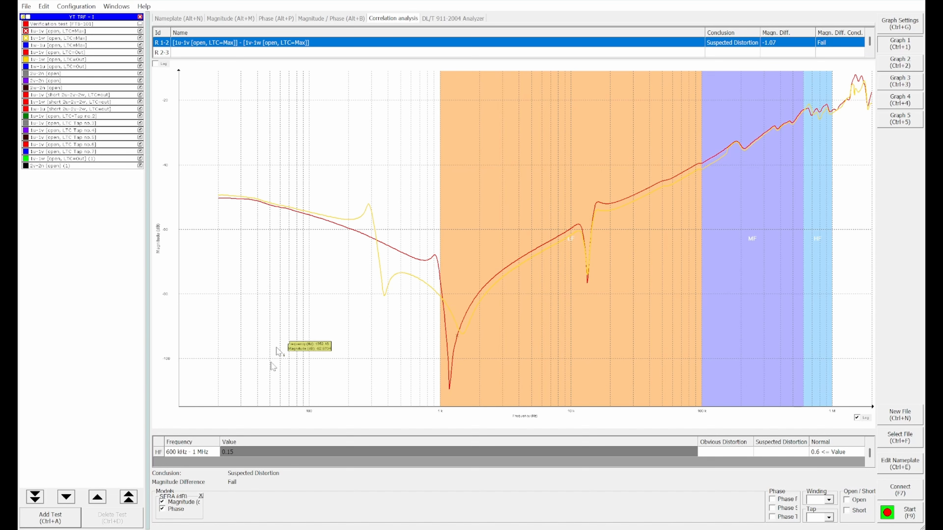
pyautogui.scroll(2, 216, 451)
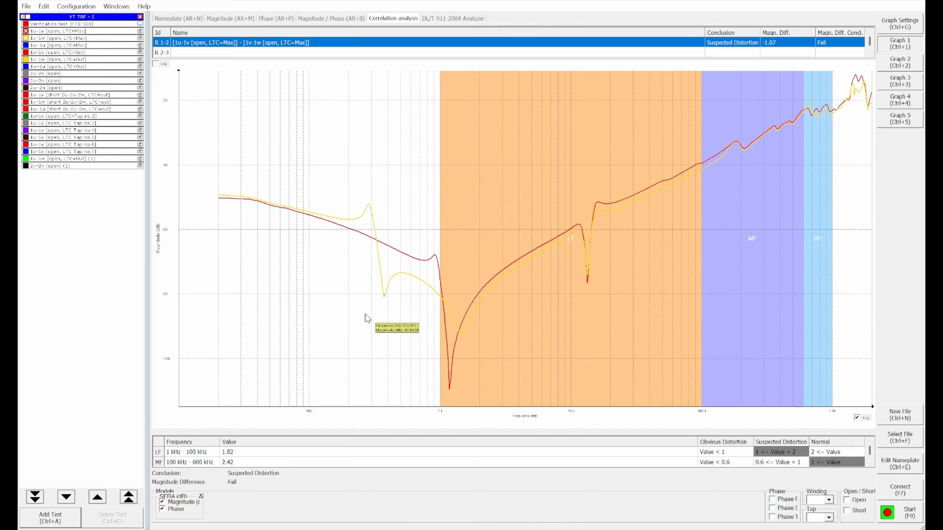
# Step: Add a correlation analysis band labelled LLF from 100 Hz to 1 kHz: normal 2 <= value, suspect 1 <= value < 2, obvious value < 1
pyautogui.click(76, 6)
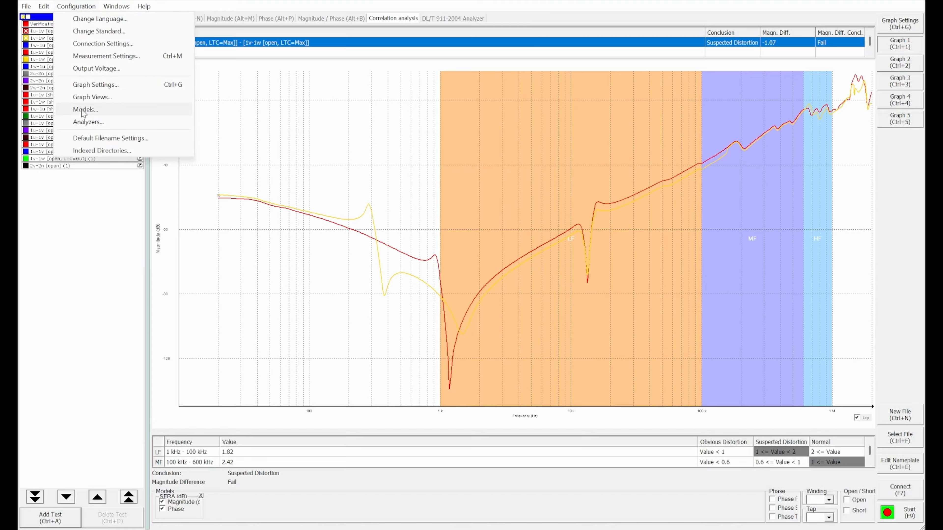
pyautogui.click(89, 121)
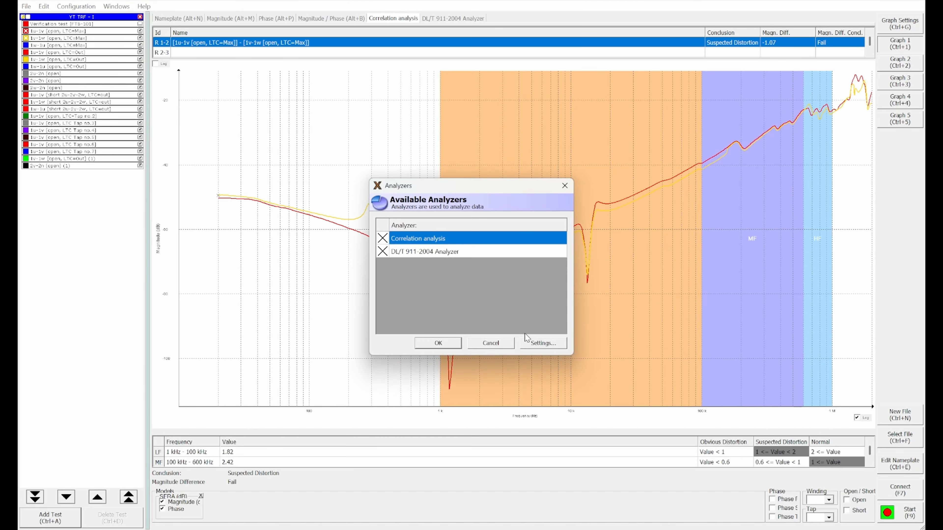
pyautogui.click(529, 341)
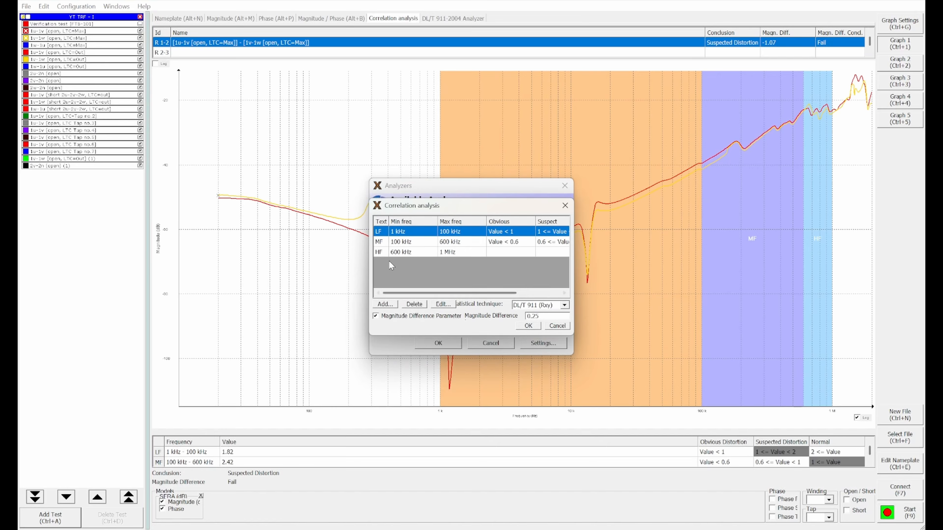
pyautogui.click(385, 304)
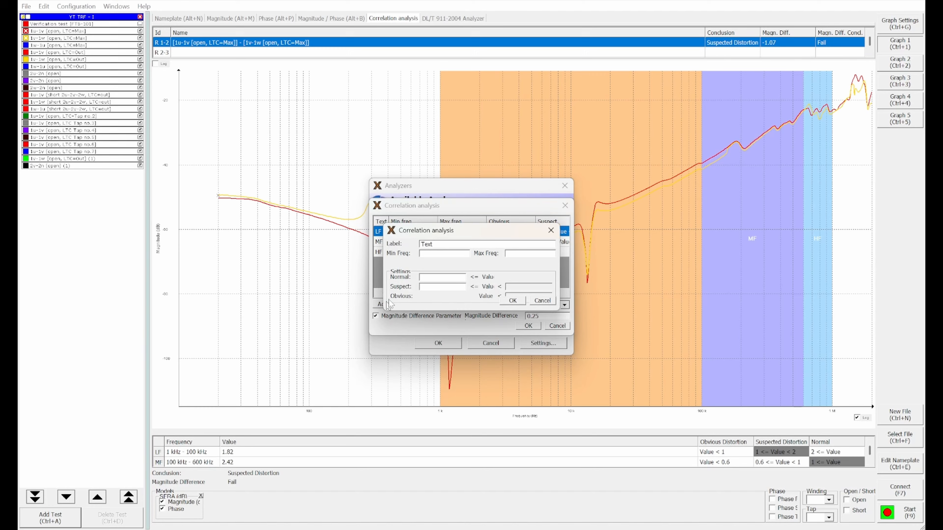
pyautogui.doubleClick(431, 245)
pyautogui.press('BackSpace')
pyautogui.write('L')
pyautogui.write('2')
pyautogui.click(514, 303)
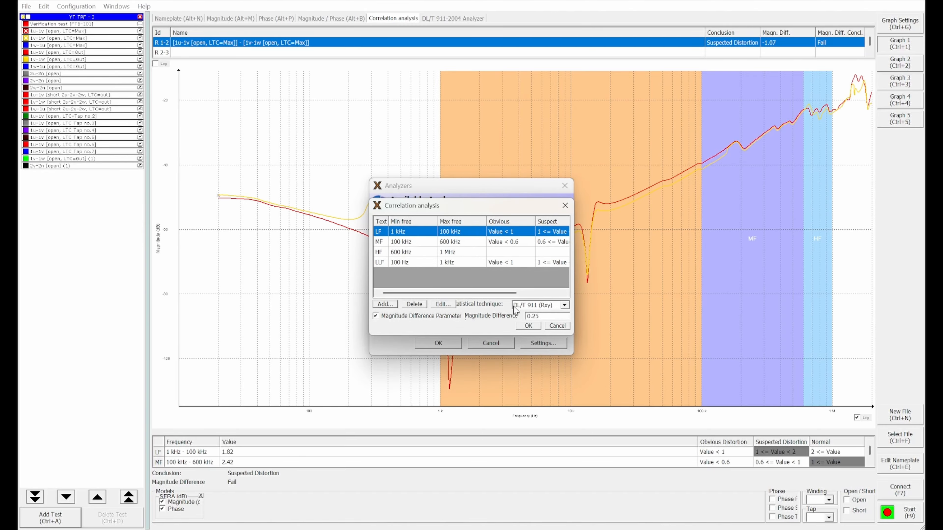
# Step: Apply the correlation settings with the DL/T 911 (Rxy) technique and review the result for the LLF band
pyautogui.click(564, 306)
pyautogui.click(535, 325)
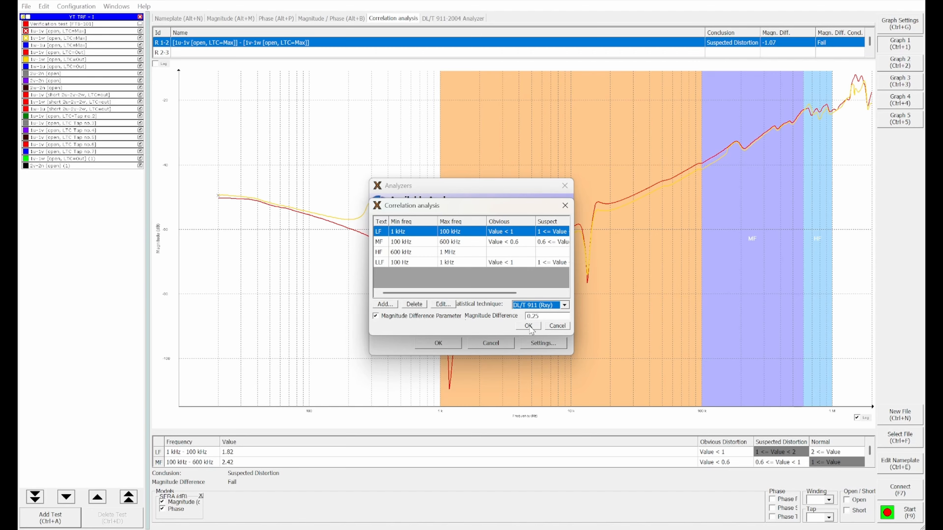
pyautogui.click(528, 325)
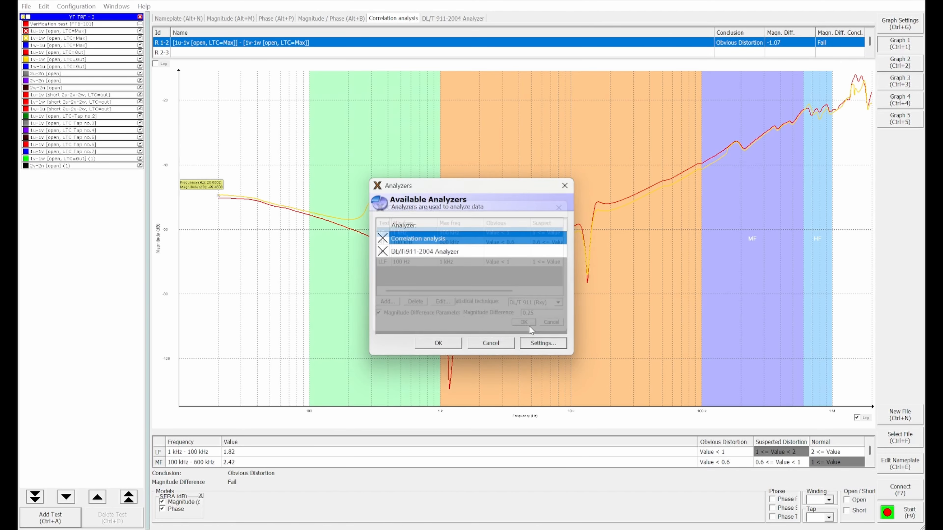
pyautogui.click(440, 345)
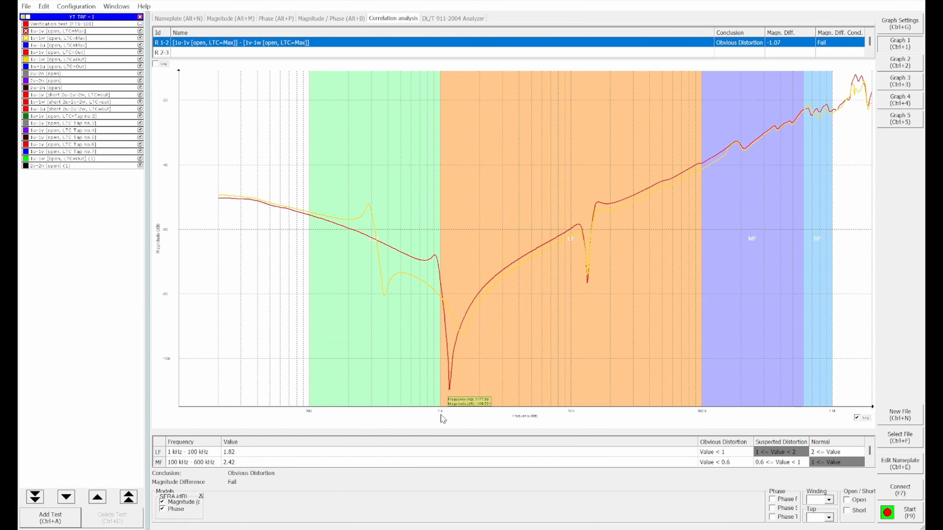
pyautogui.scroll(-1, 174, 460)
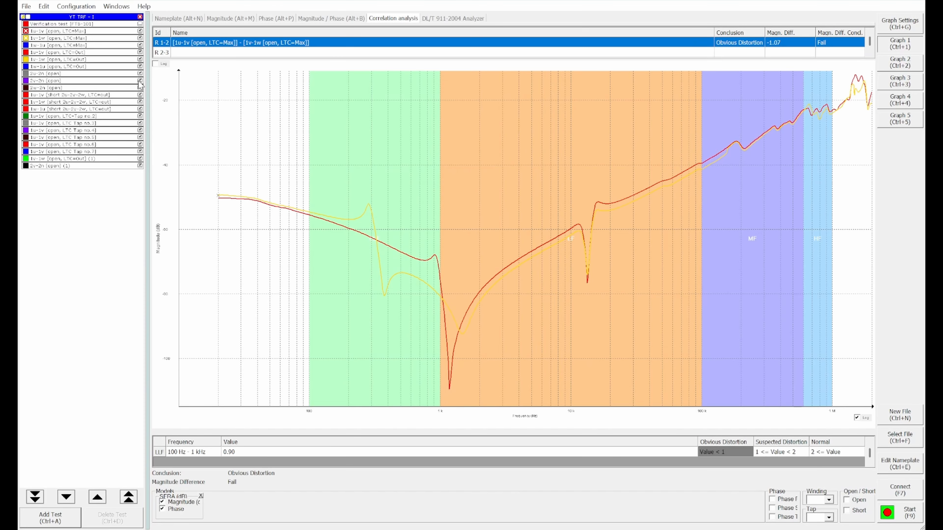
# Step: Load the YT TRF - II test file alongside YT TRF - I and display the nameplate of YT TRF - I
pyautogui.click(26, 6)
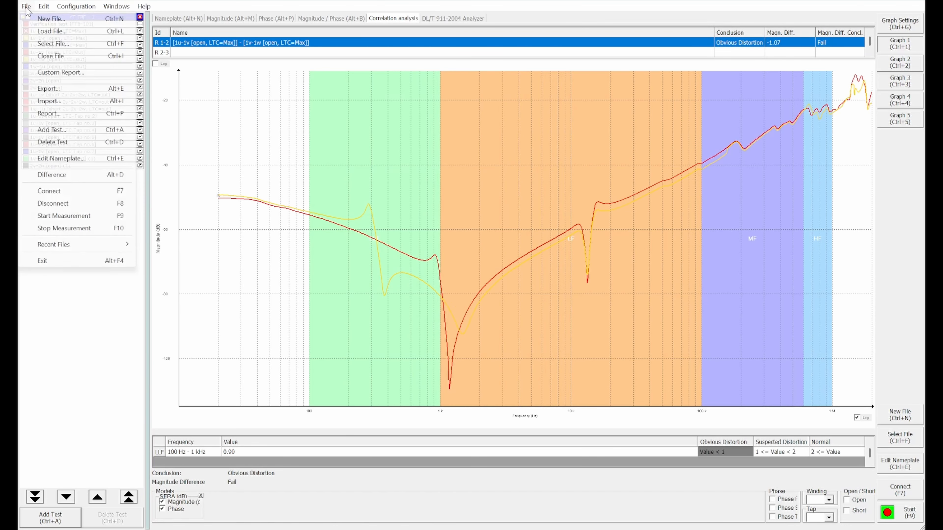
pyautogui.click(52, 31)
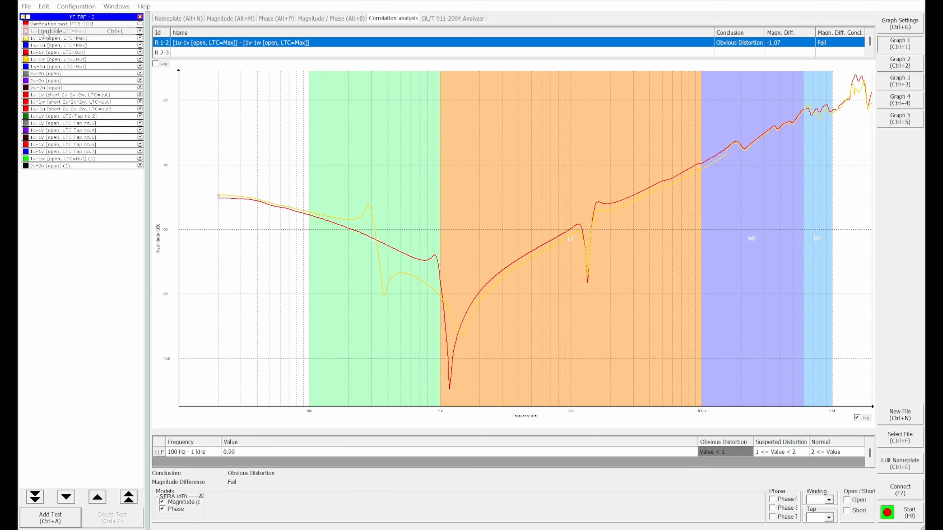
pyautogui.doubleClick(269, 112)
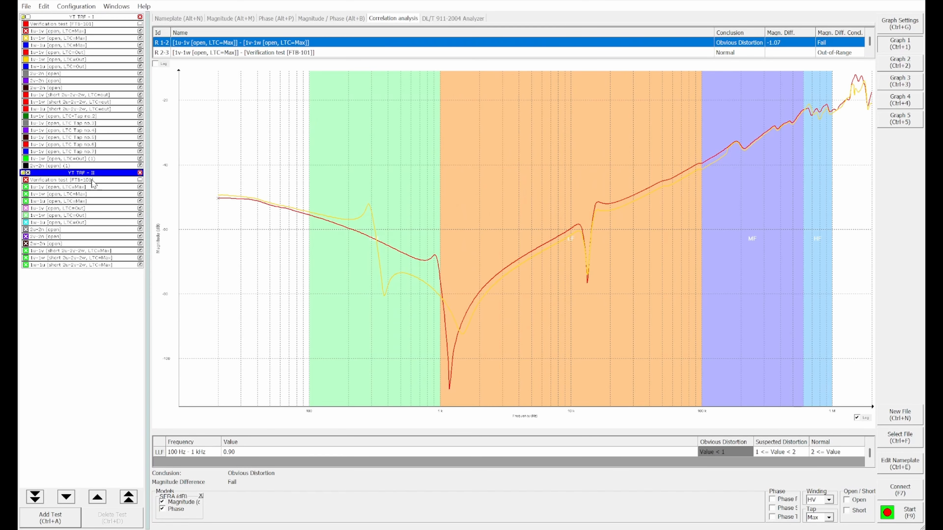
pyautogui.click(90, 16)
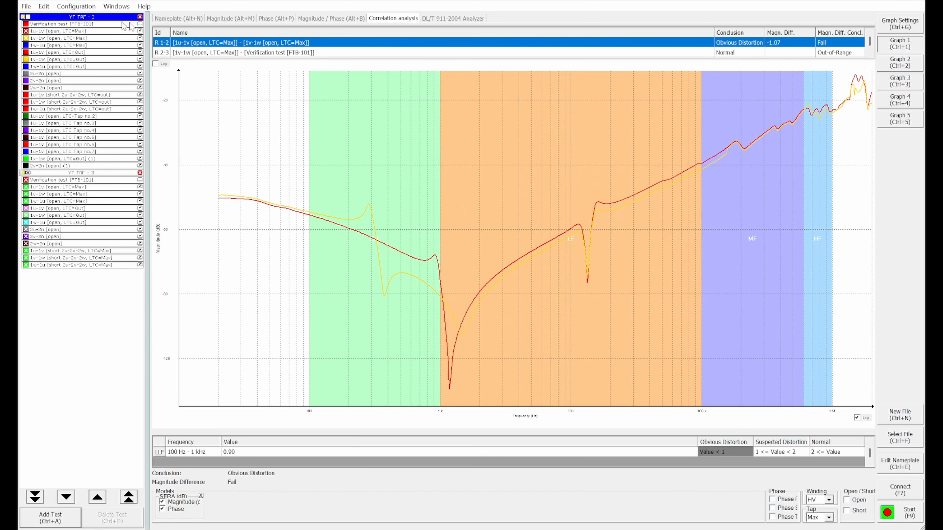
pyautogui.click(185, 21)
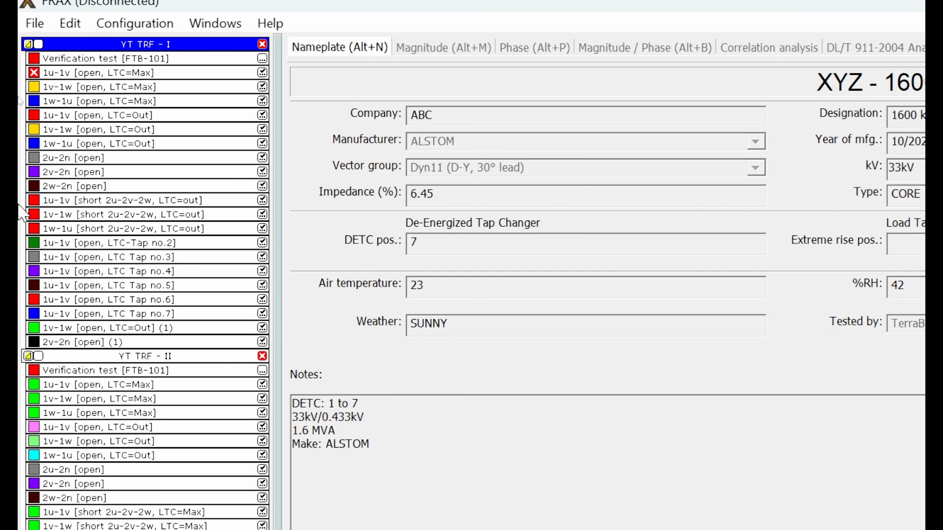
# Step: Select the 1u-1v [open, LTC=Max] trace of YT TRF - II for comparison and check that both analyzers are enabled
pyautogui.click(34, 385)
pyautogui.click(136, 23)
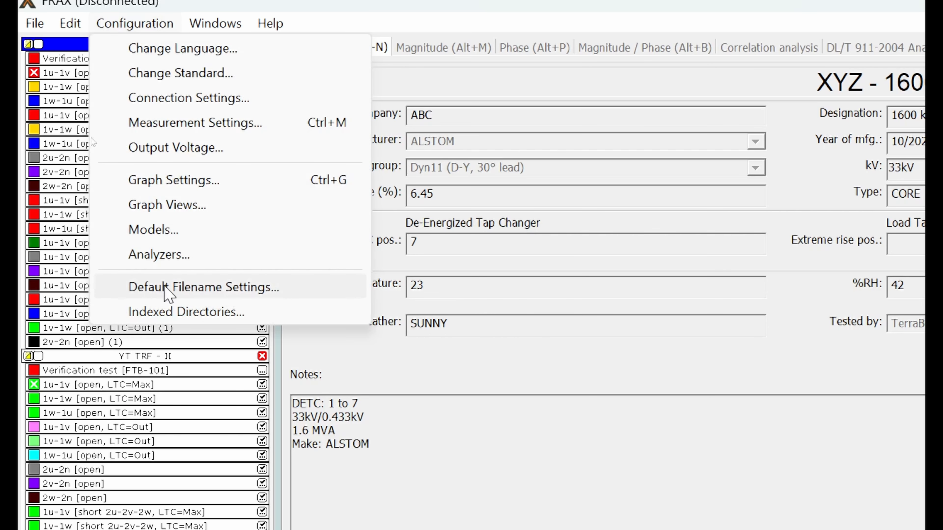
pyautogui.click(158, 254)
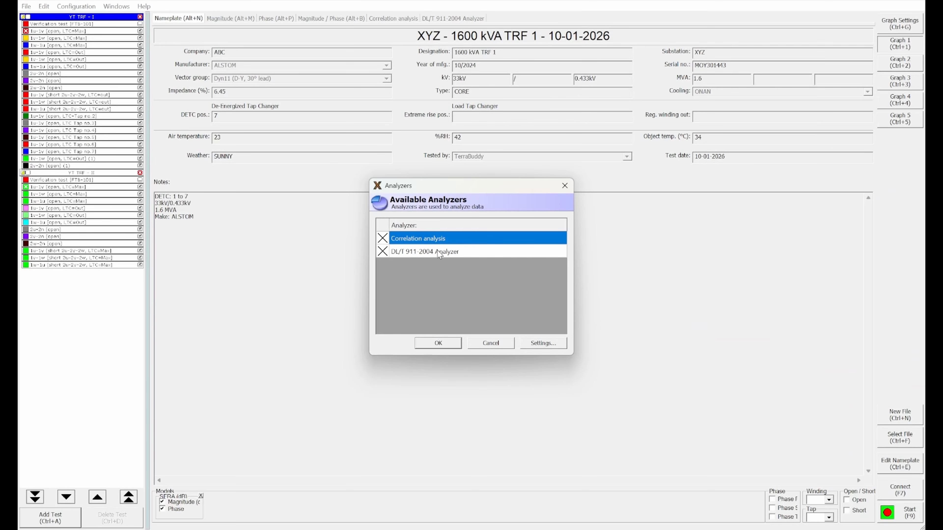
pyautogui.click(438, 343)
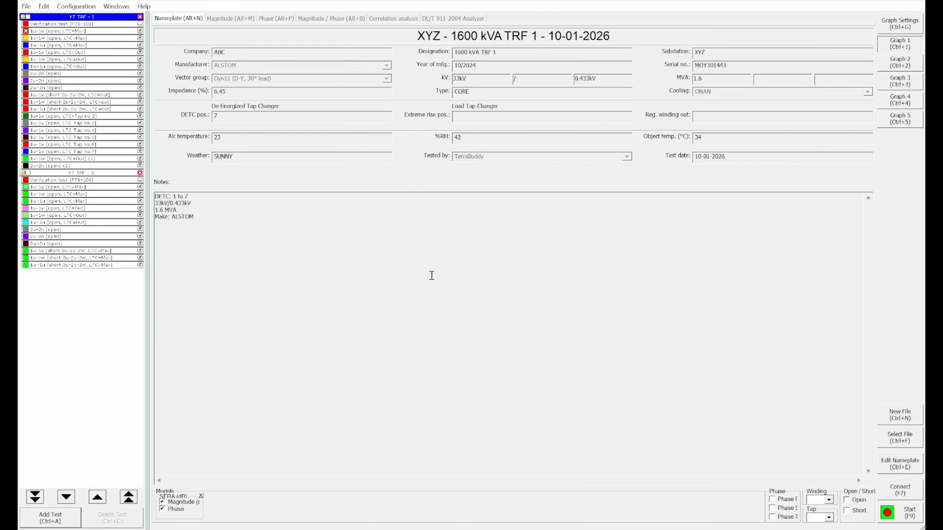
# Step: Compare the two transformers' 1u-1v traces band by band in the DL/T 911-2004 Analyzer and in the correlation analysis
pyautogui.click(439, 20)
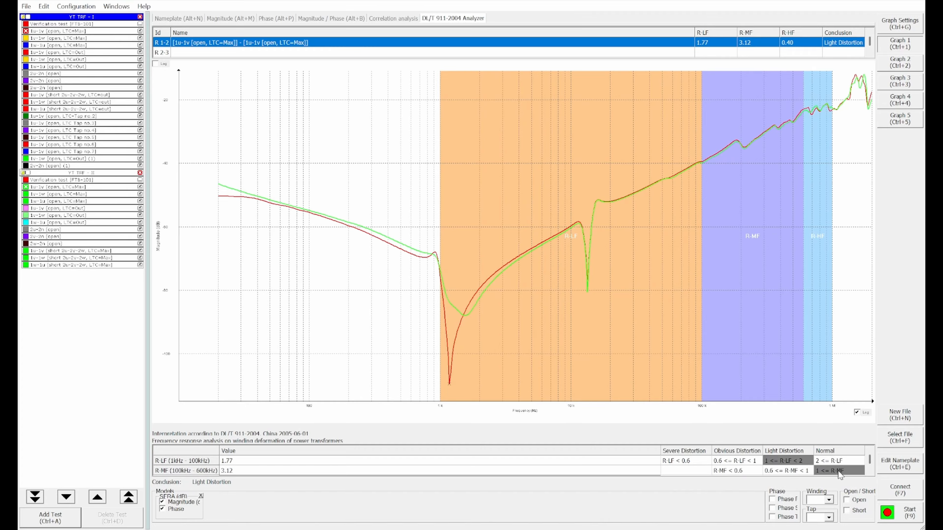
pyautogui.scroll(-1, 231, 473)
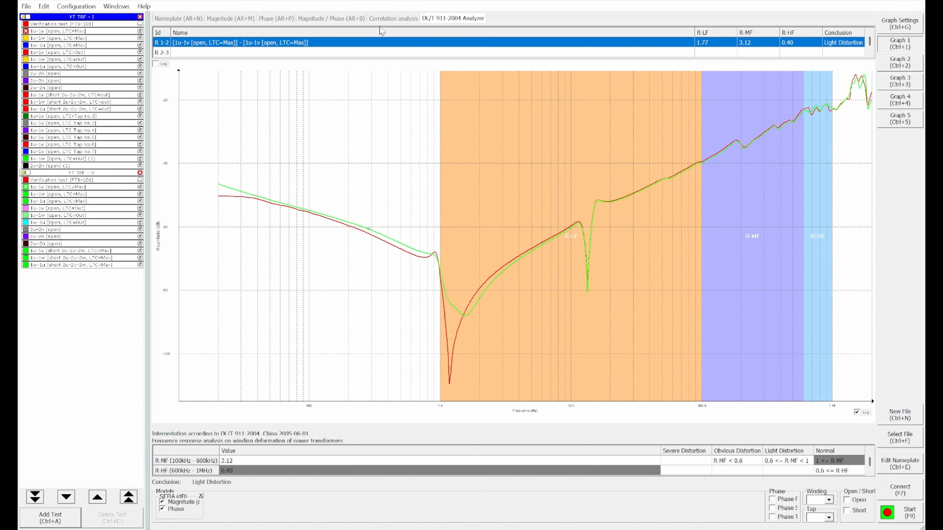
pyautogui.click(385, 19)
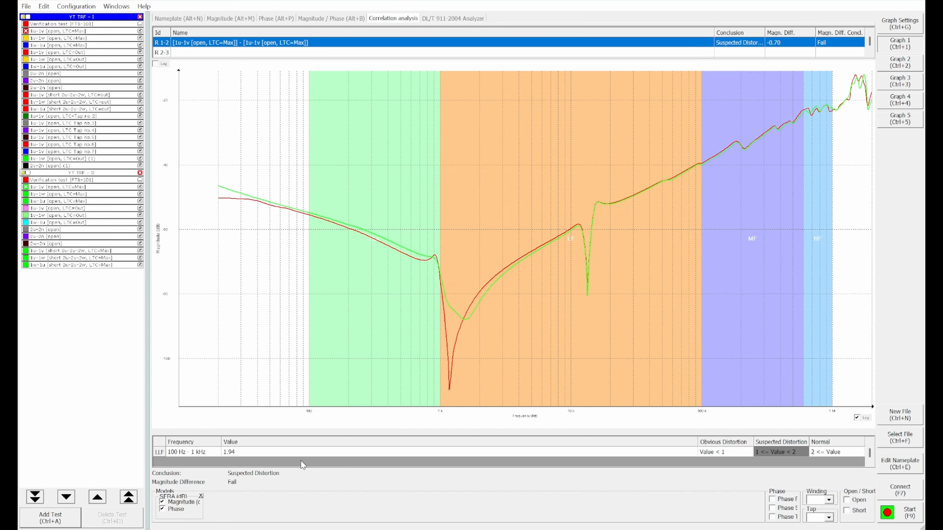
pyautogui.scroll(1, 291, 457)
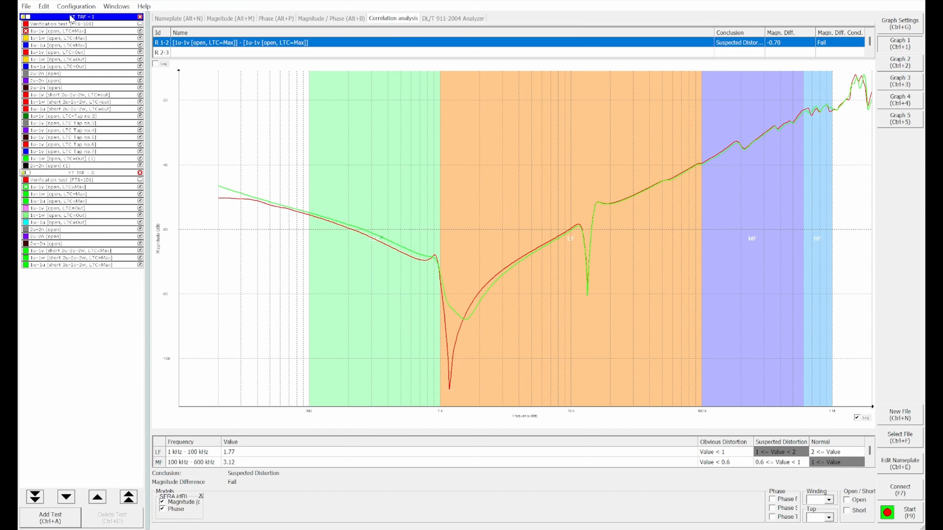
# Step: Set the correlation analysis statistical technique to Cross-correlation and review the LF, MF and HF bands
pyautogui.click(87, 8)
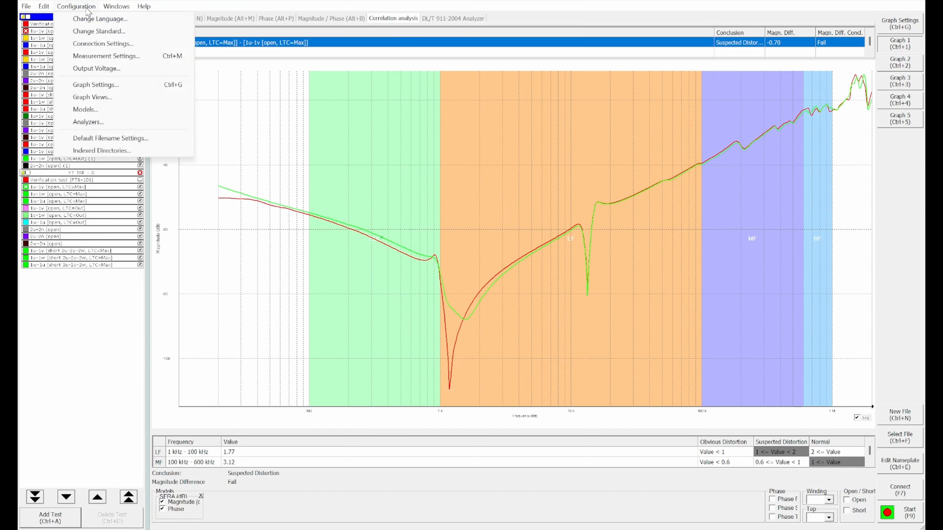
pyautogui.click(86, 122)
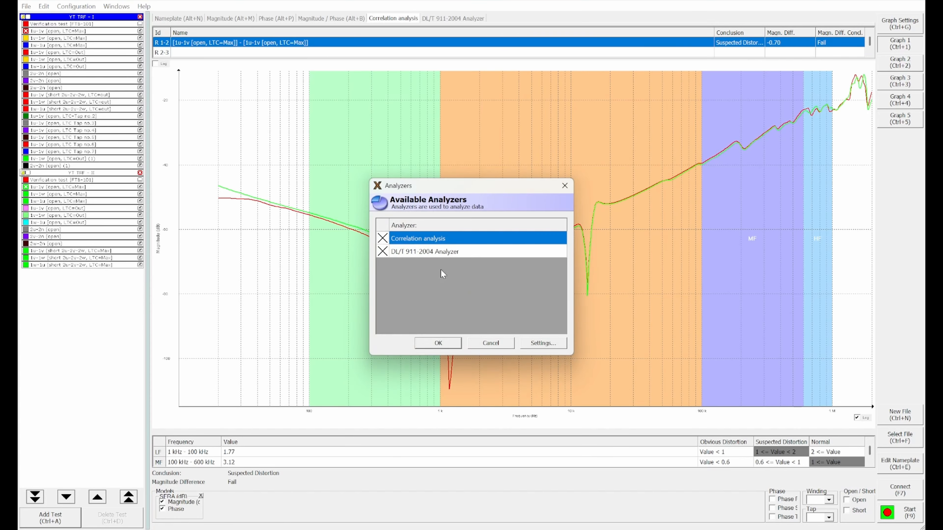
pyautogui.click(542, 343)
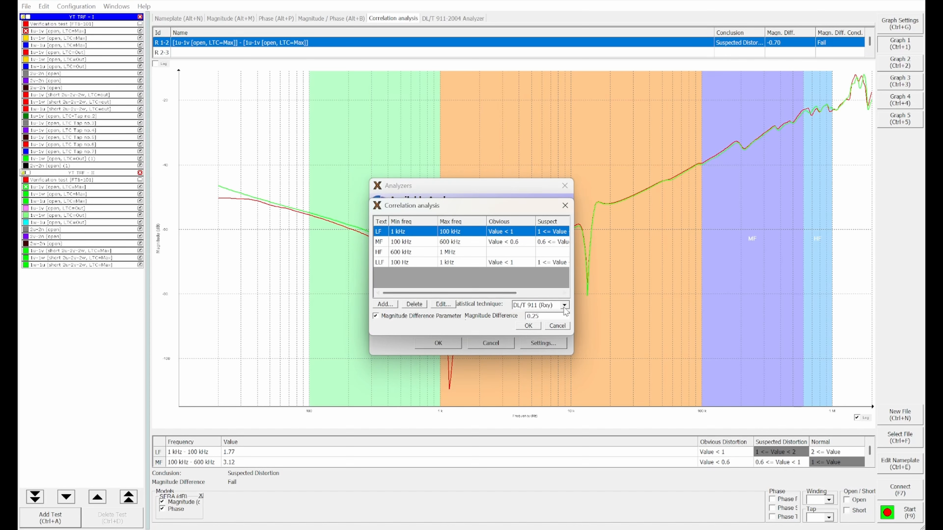
pyautogui.click(555, 307)
pyautogui.click(543, 315)
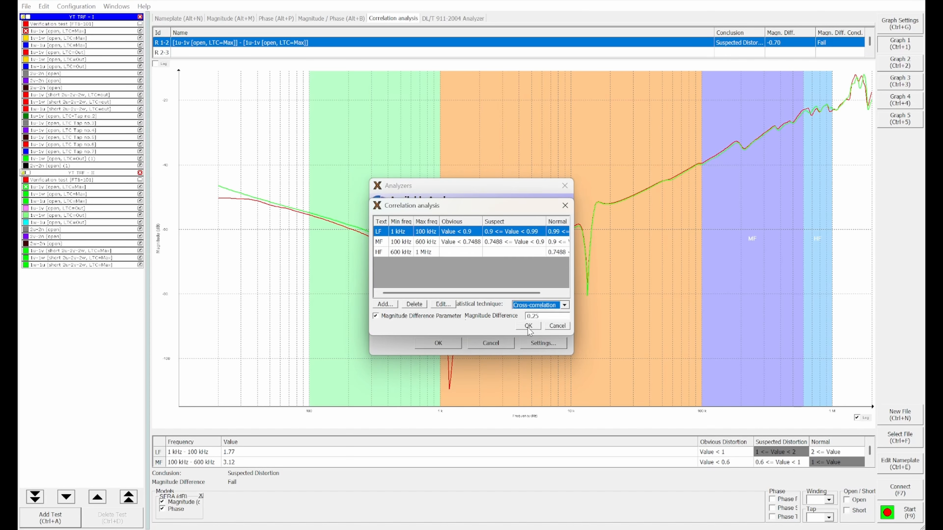
pyautogui.click(438, 343)
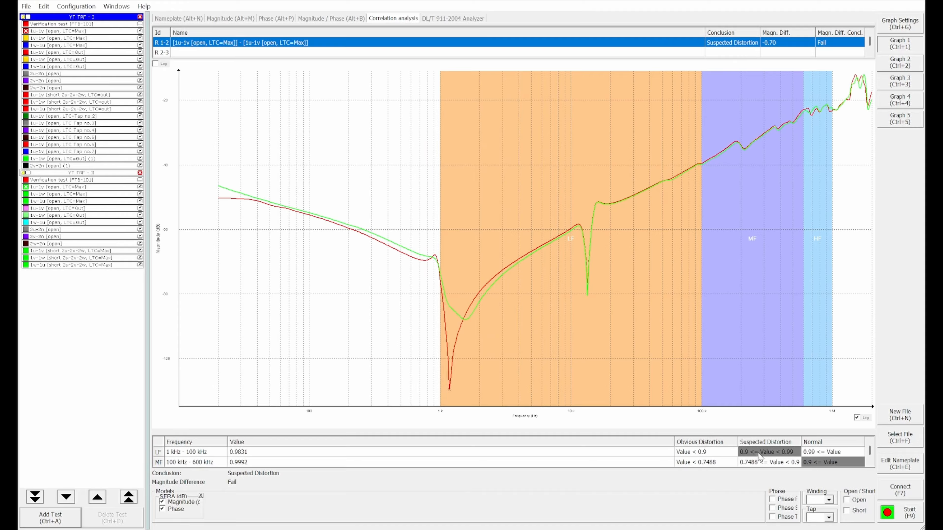
pyautogui.moveTo(448, 366)
pyautogui.scroll(-2, 197, 463)
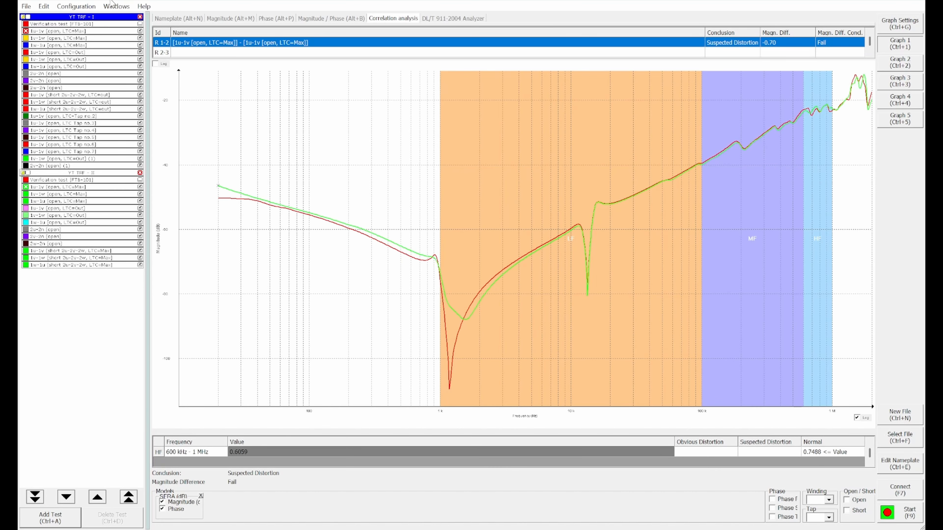
# Step: Change the correlation analysis statistical technique to NCEPRI and apply it to the 1u-1v comparison
pyautogui.click(76, 6)
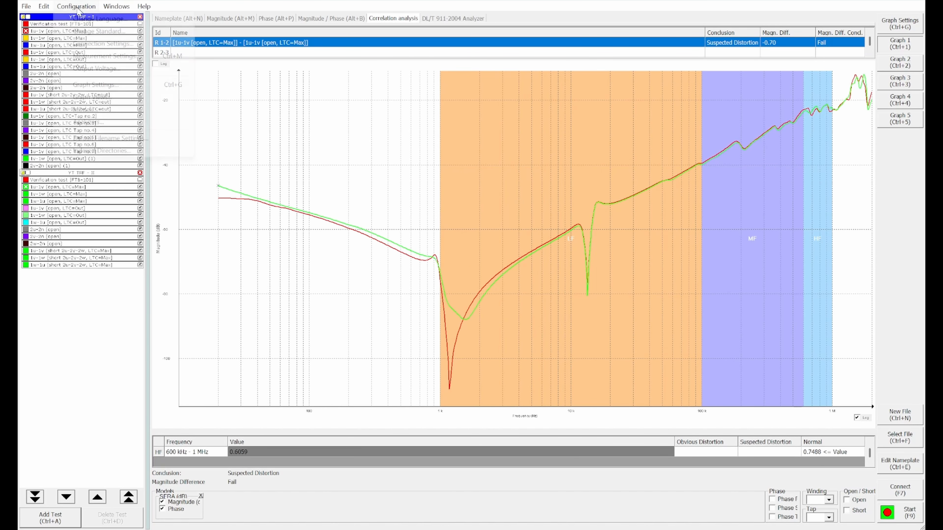
pyautogui.click(87, 123)
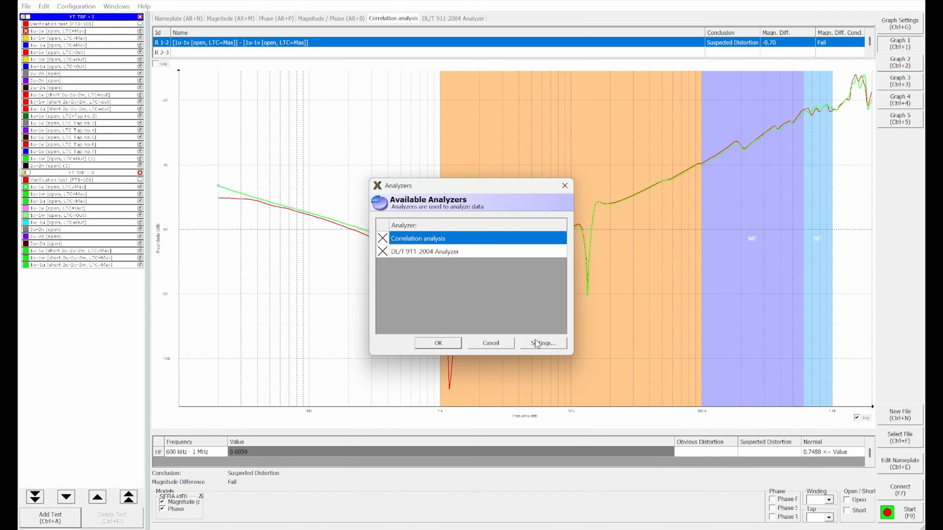
pyautogui.click(536, 343)
pyautogui.click(541, 306)
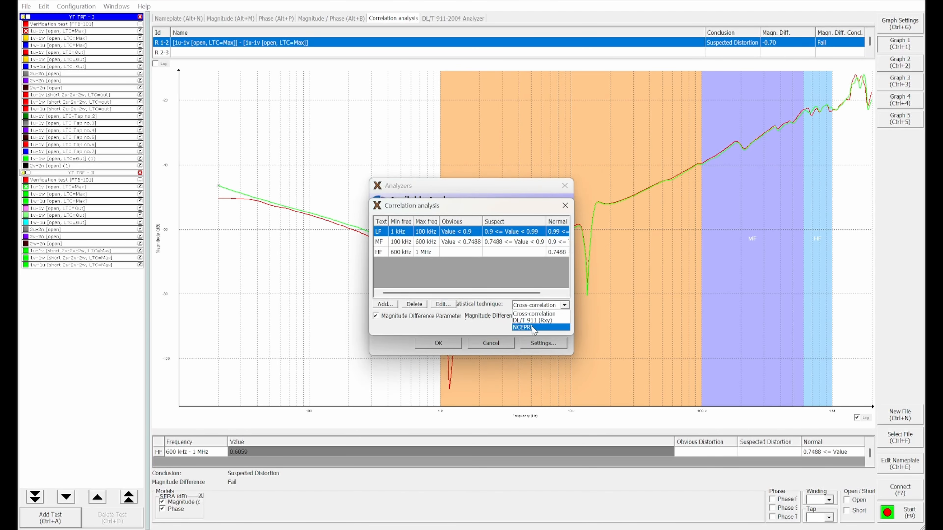
pyautogui.click(537, 328)
pyautogui.press('Return')
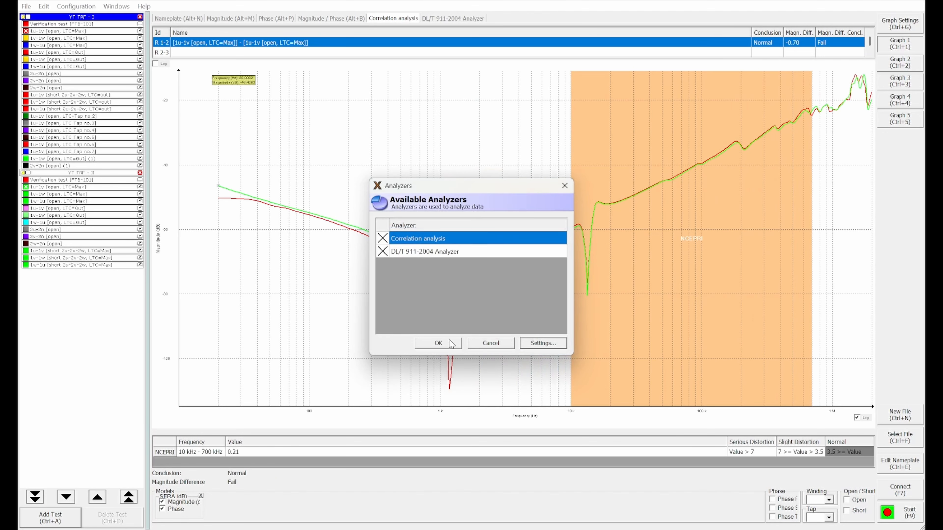
pyautogui.click(438, 342)
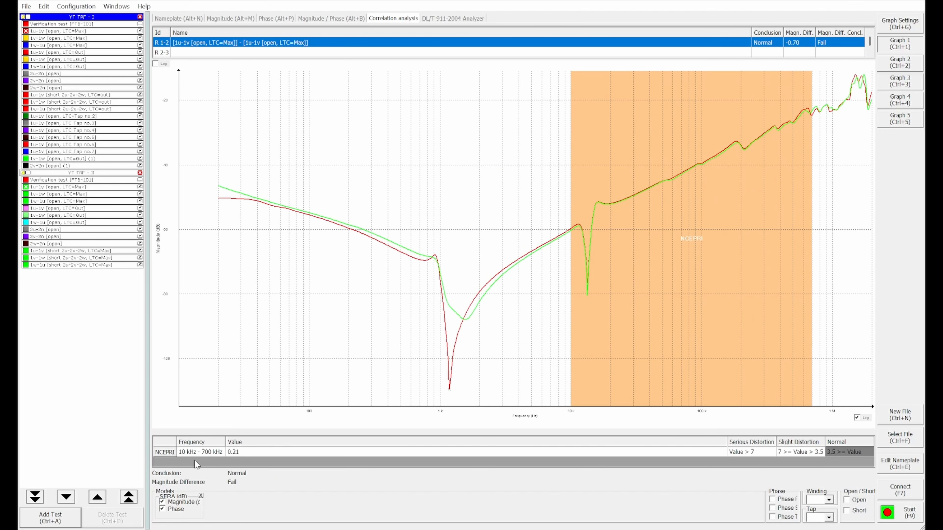